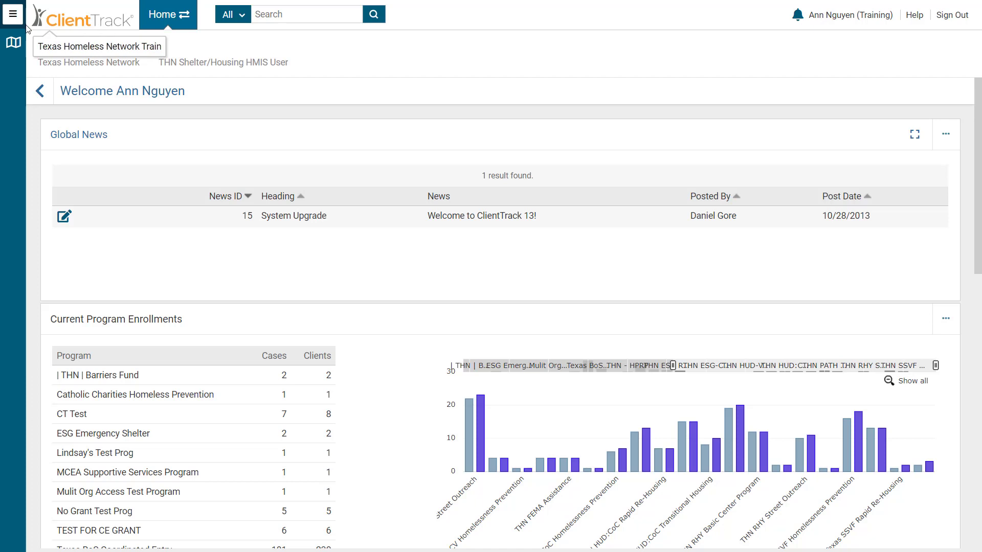
Step: Switch to the Reports workspace and bring up its list of HMIS exports
left_click(13, 15)
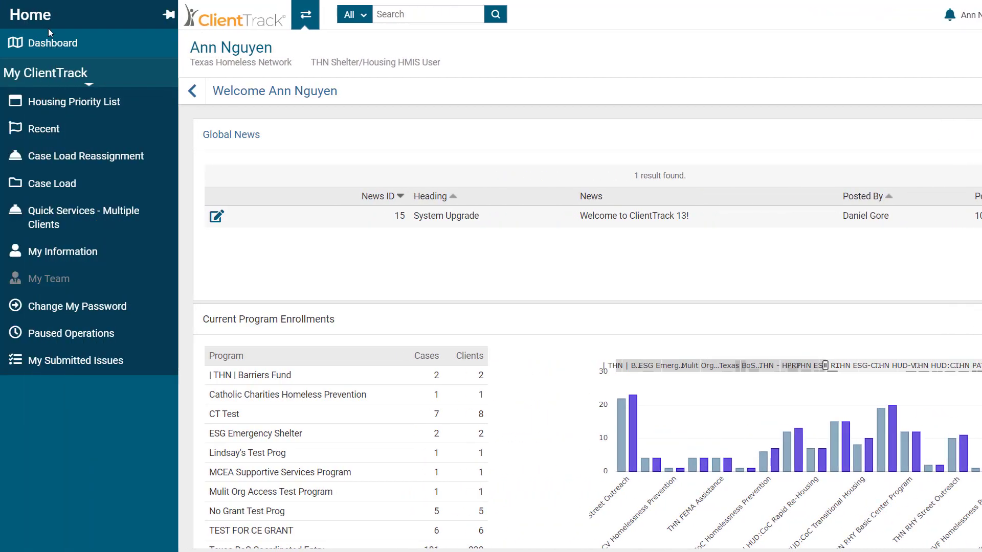
left_click(296, 20)
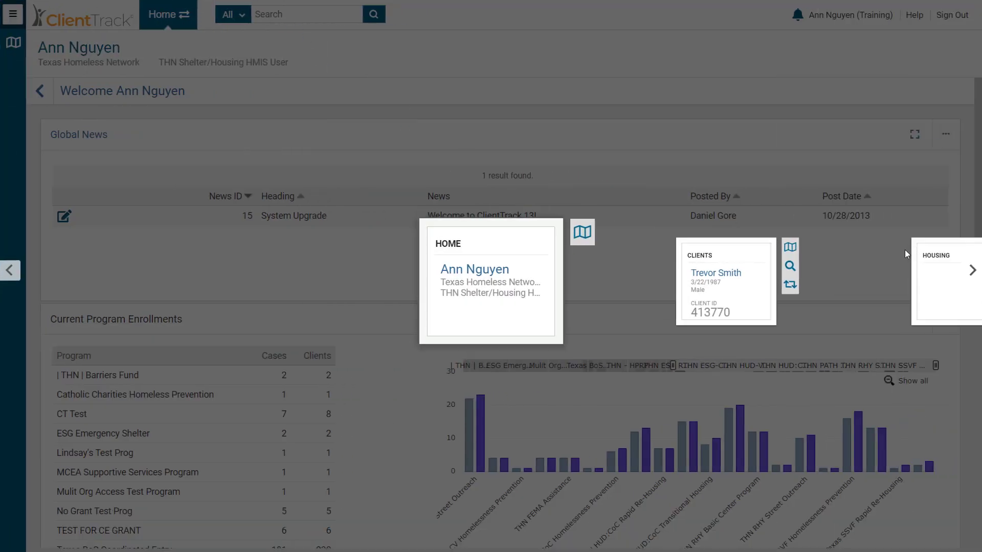
left_click(971, 271)
left_click(972, 270)
left_click(972, 271)
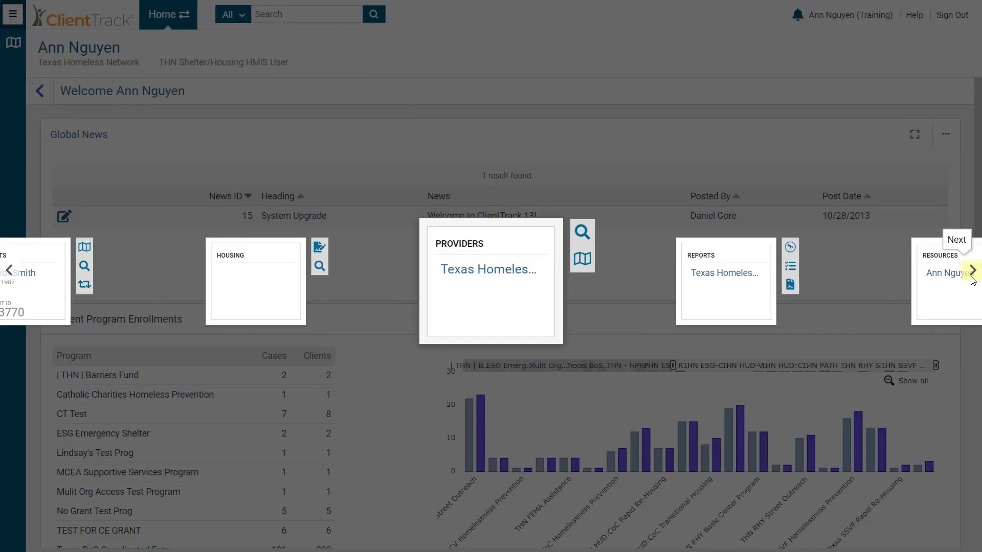
left_click(972, 271)
left_click(476, 295)
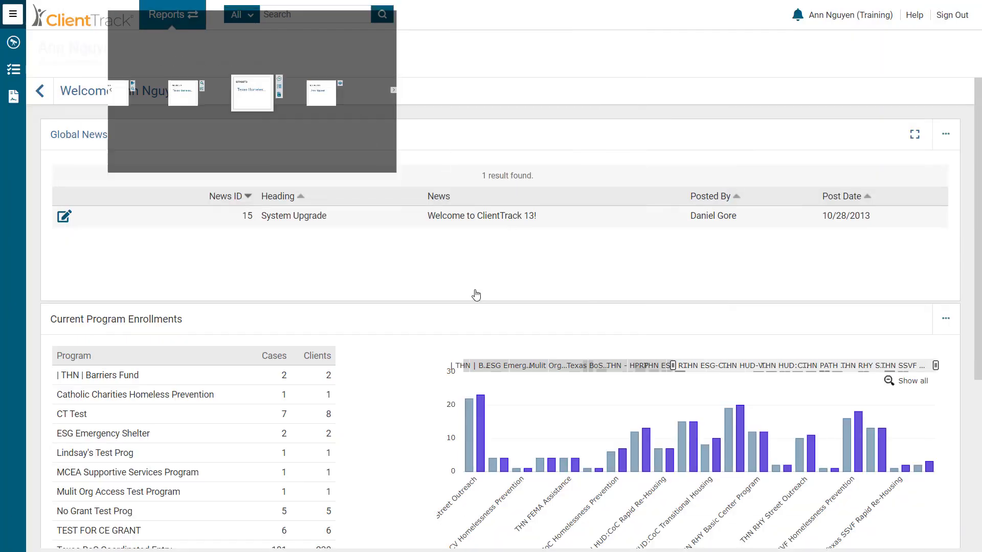
left_click(14, 20)
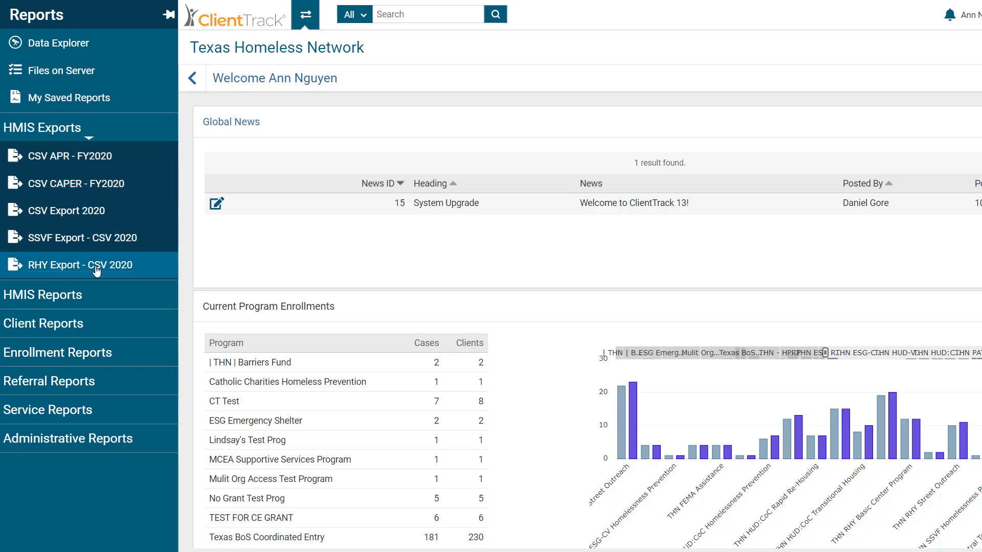
Step: Search the menu for "rhy export" and open RHY Export - CSV 2020
left_click(314, 8)
type("r")
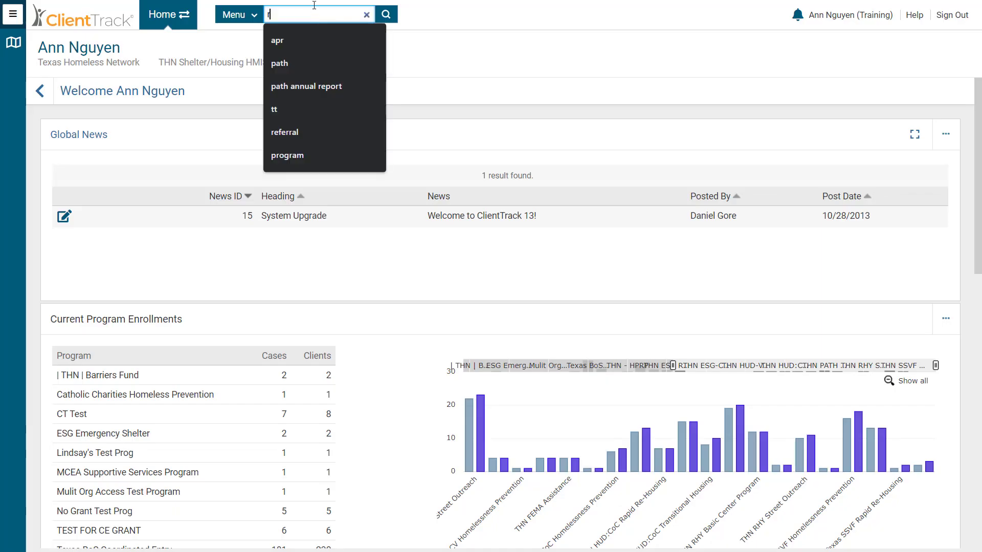
type("hy export")
key("Return")
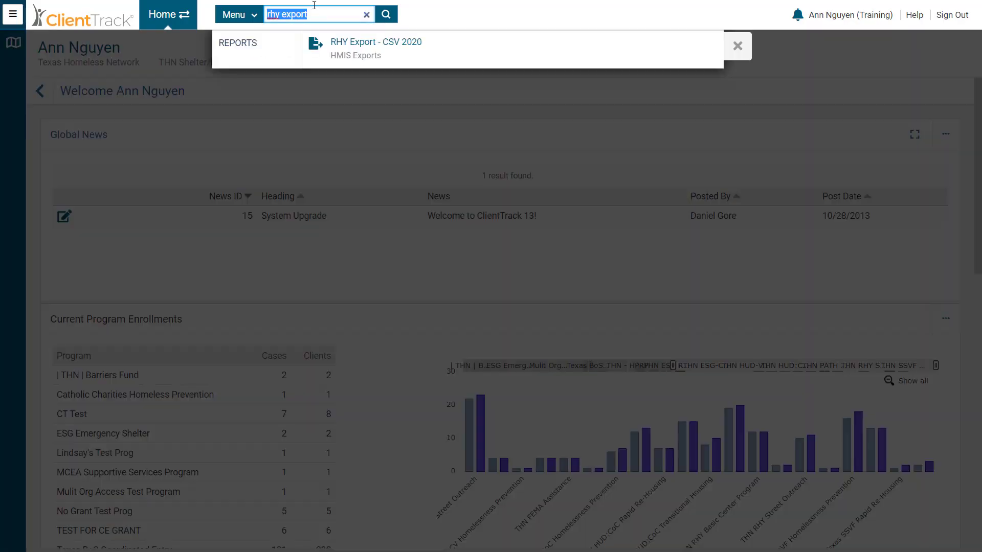
left_click(350, 54)
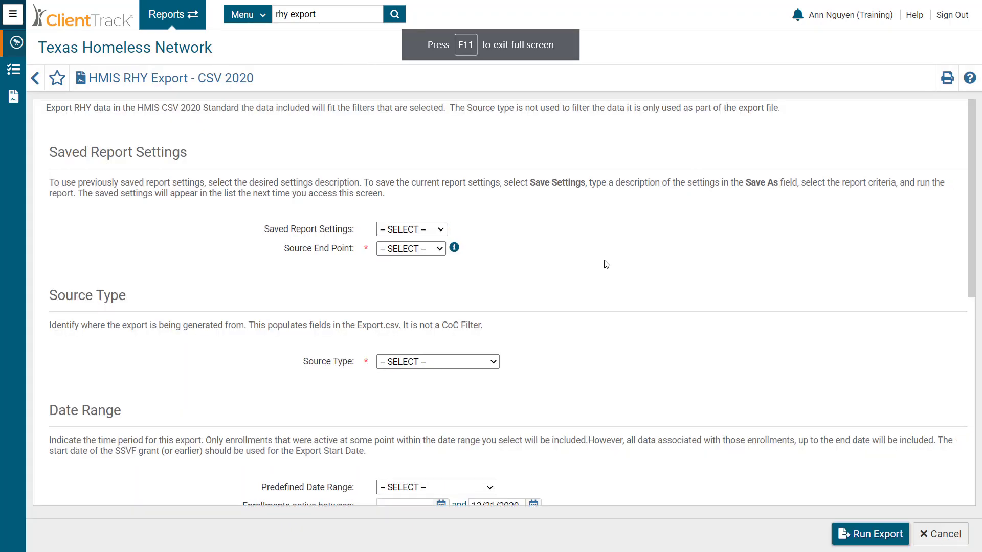
Step: Set the export's Source End Point to Test2
left_click(438, 249)
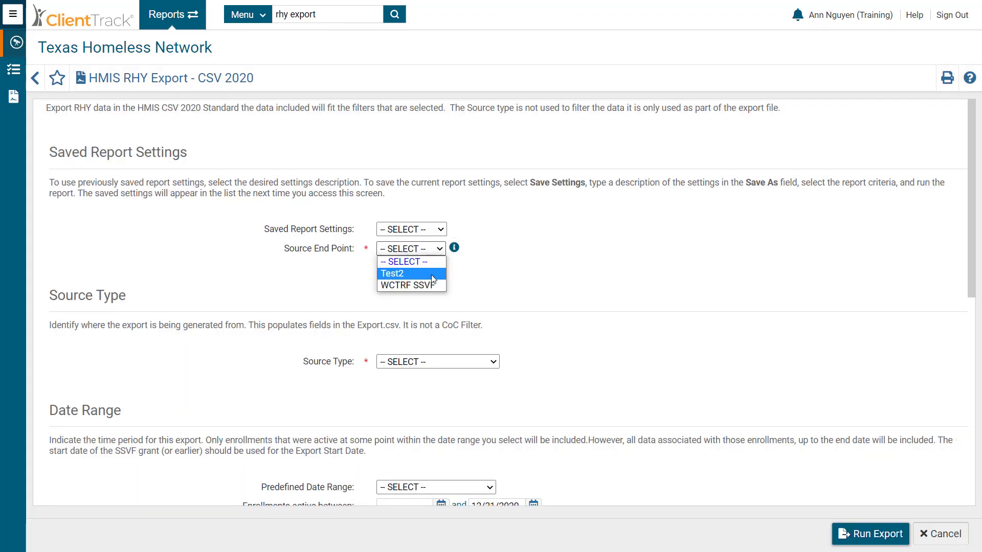
left_click(432, 275)
left_click(470, 275)
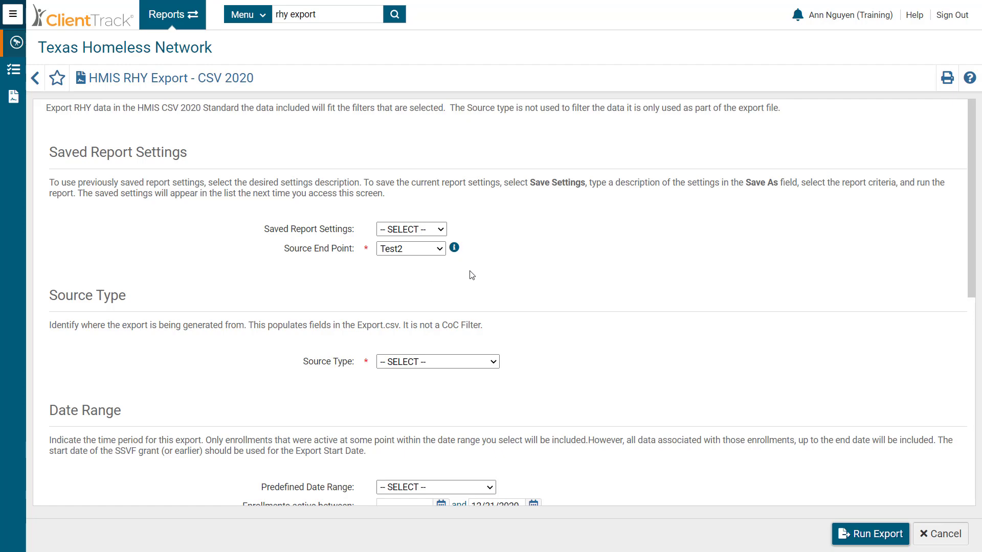
Step: Set the source type to Continuum-Operated HMIS, with Texas as state filter and Texas Balance of State CoC as the Continuum of Care
scroll(471, 275, "down", 4)
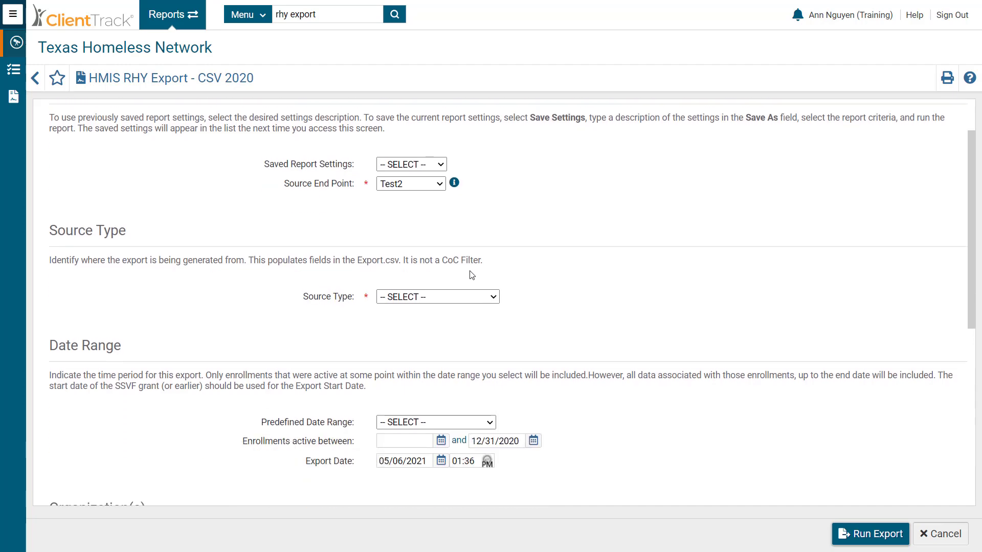
left_click(438, 170)
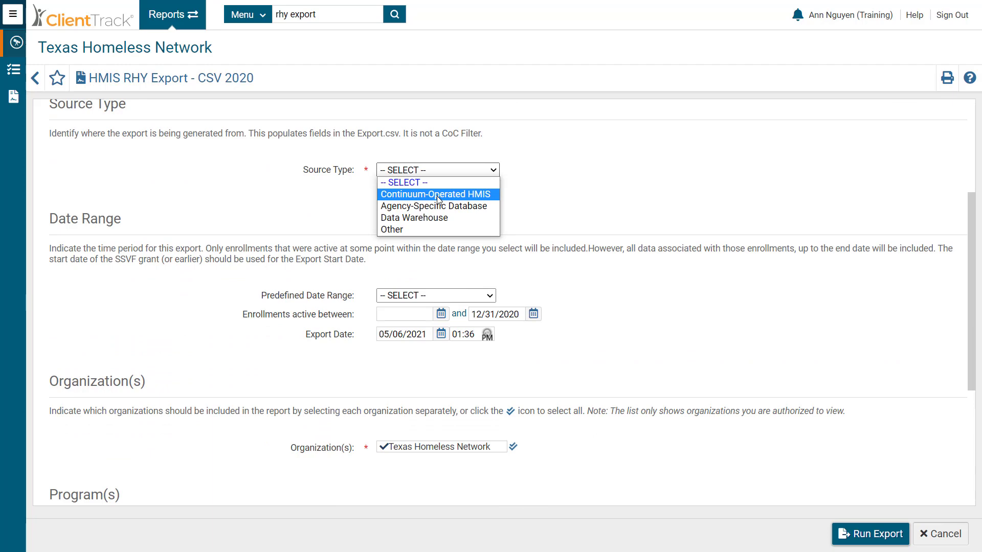
left_click(437, 196)
left_click(438, 190)
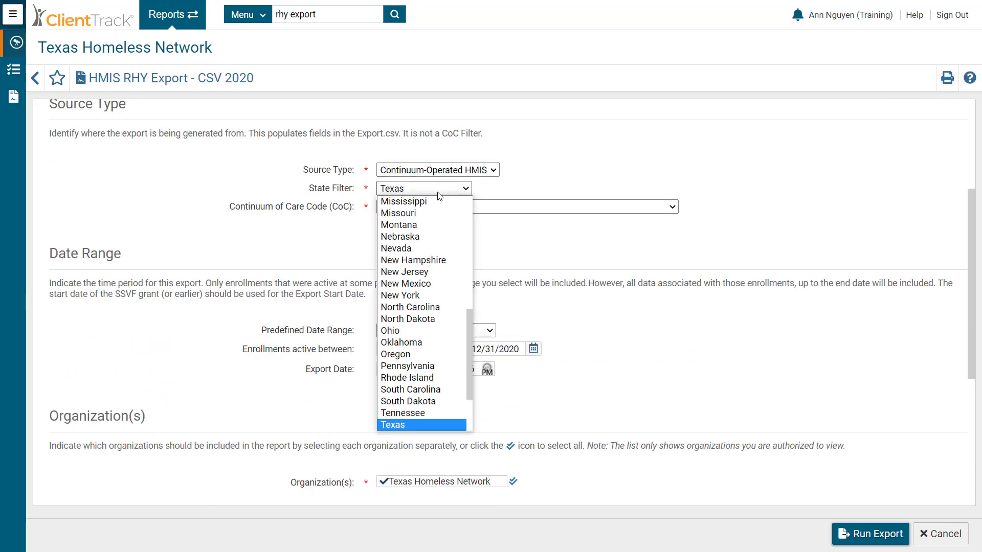
scroll(404, 413, "down", 1)
left_click(406, 401)
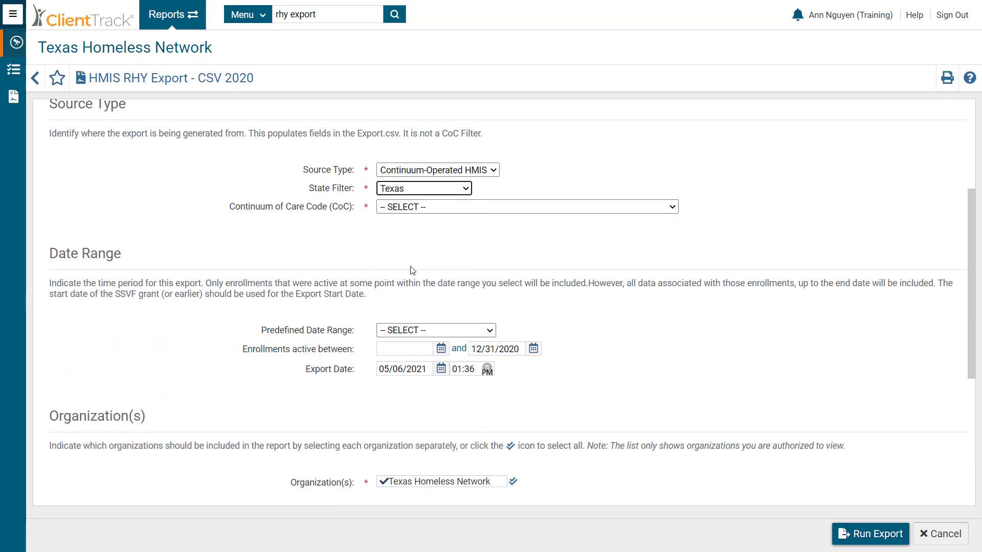
left_click(415, 209)
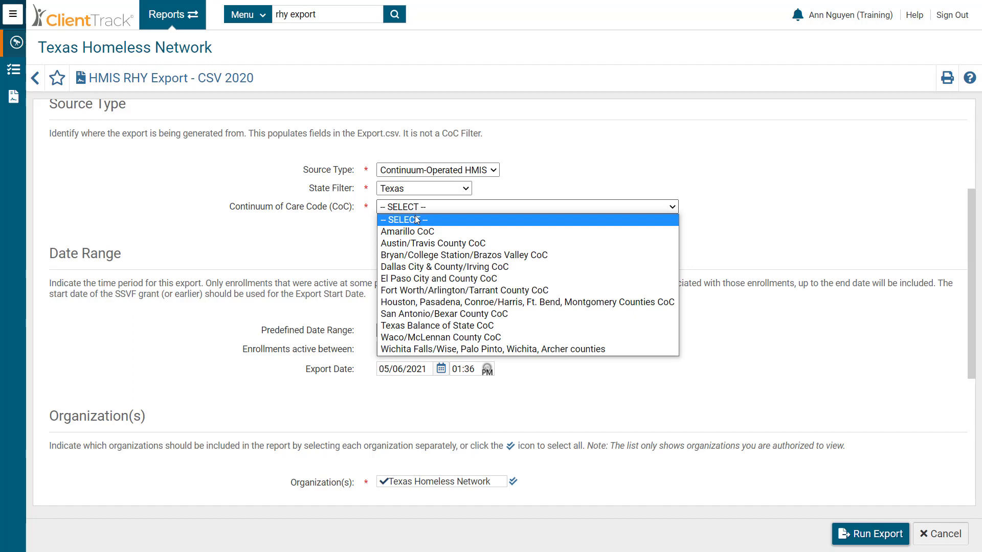
left_click(428, 325)
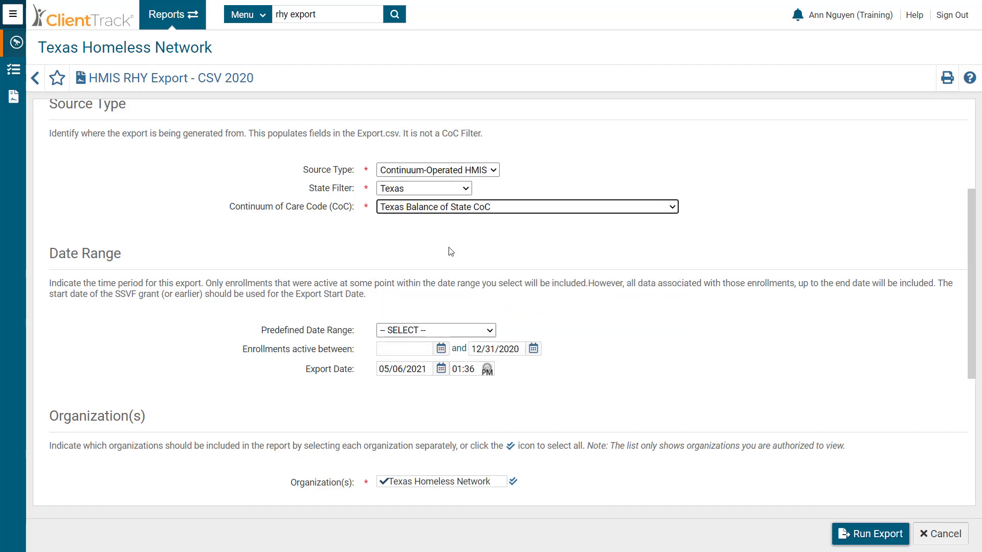
Step: Set the active enrollment date range from 10/01/2019 to 09/30/2020
scroll(449, 252, "down", 1)
left_click(404, 285)
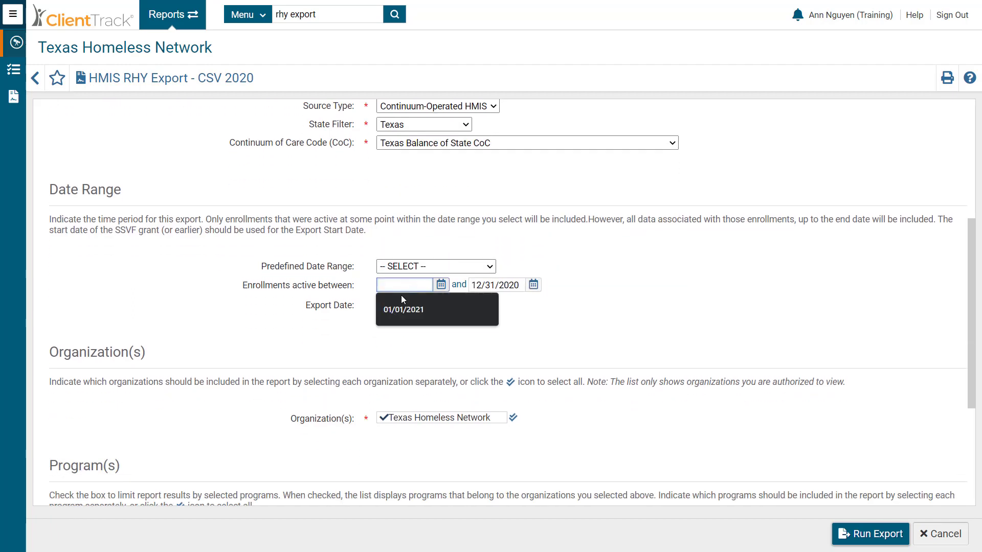
type("10/01")
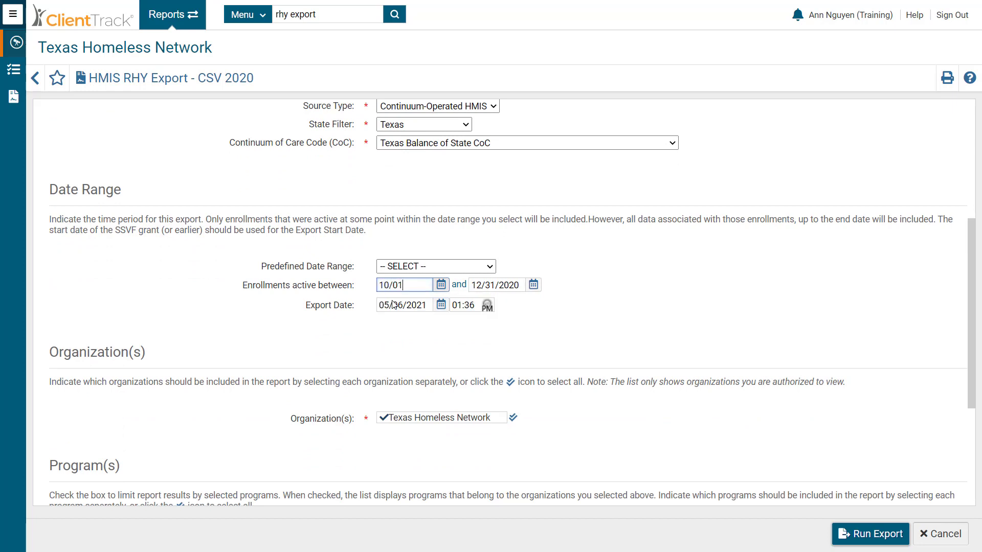
type("/2019")
key("Tab")
type("09/30/2020")
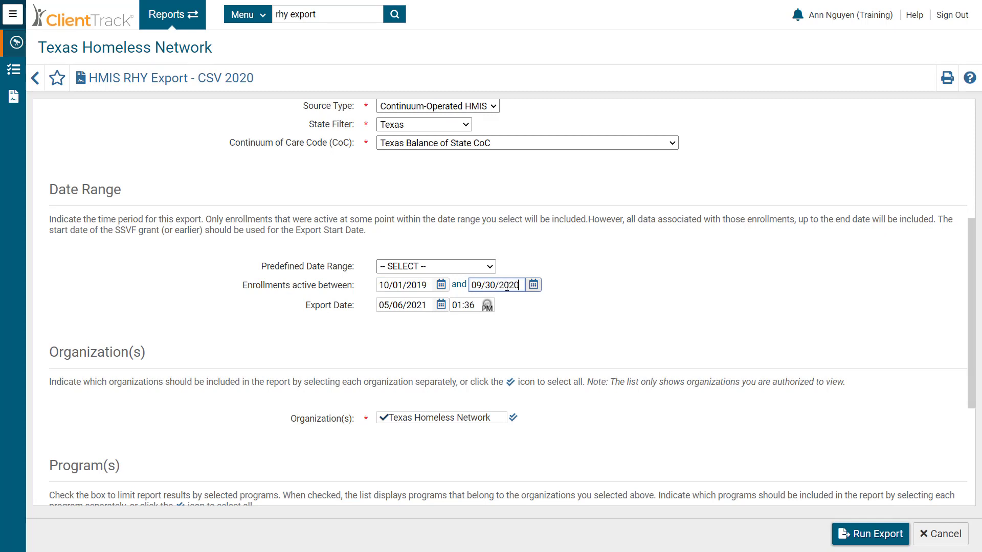
left_click(596, 286)
Step: Filter the export by program and select THN RHY Street Outreach
scroll(596, 285, "down", 1)
scroll(596, 286, "down", 1)
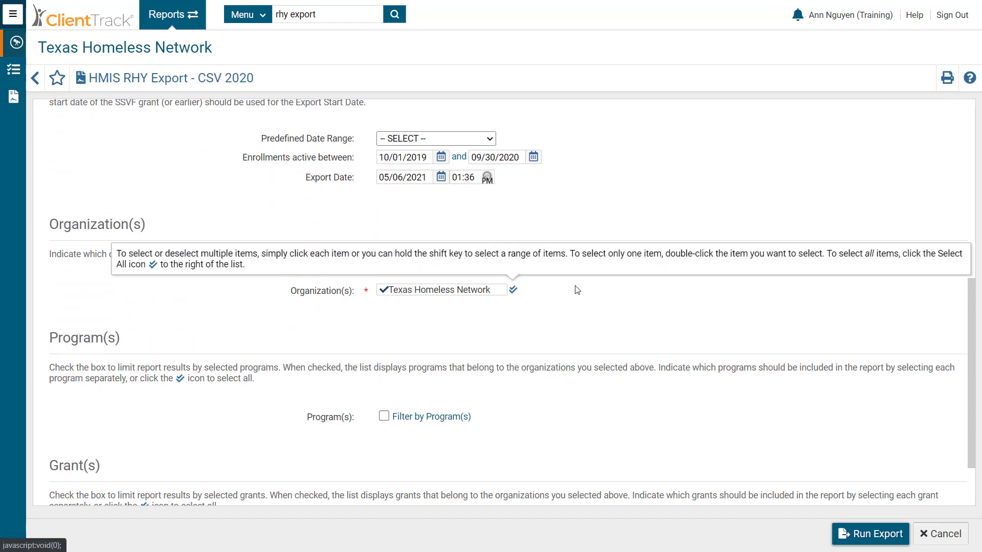
scroll(578, 286, "down", 1)
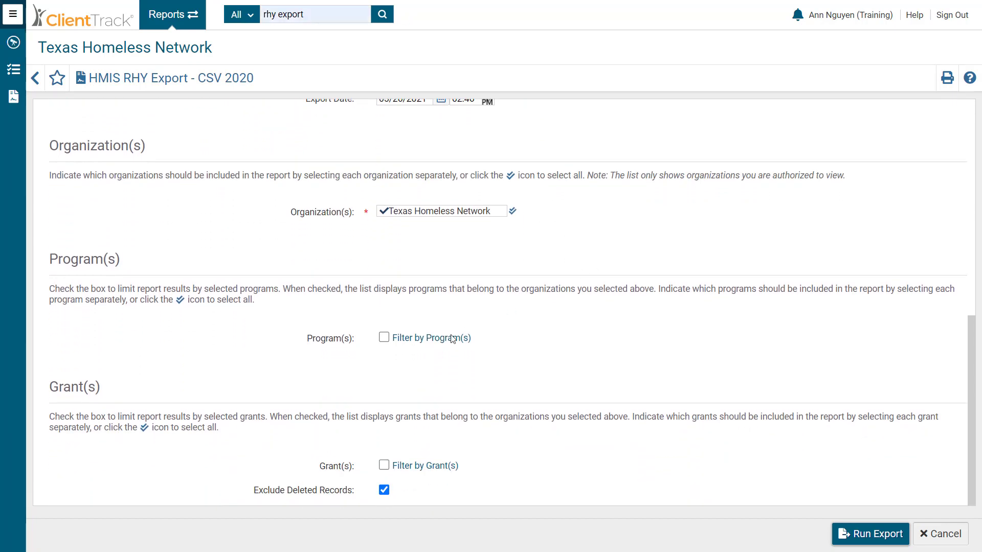
left_click(434, 342)
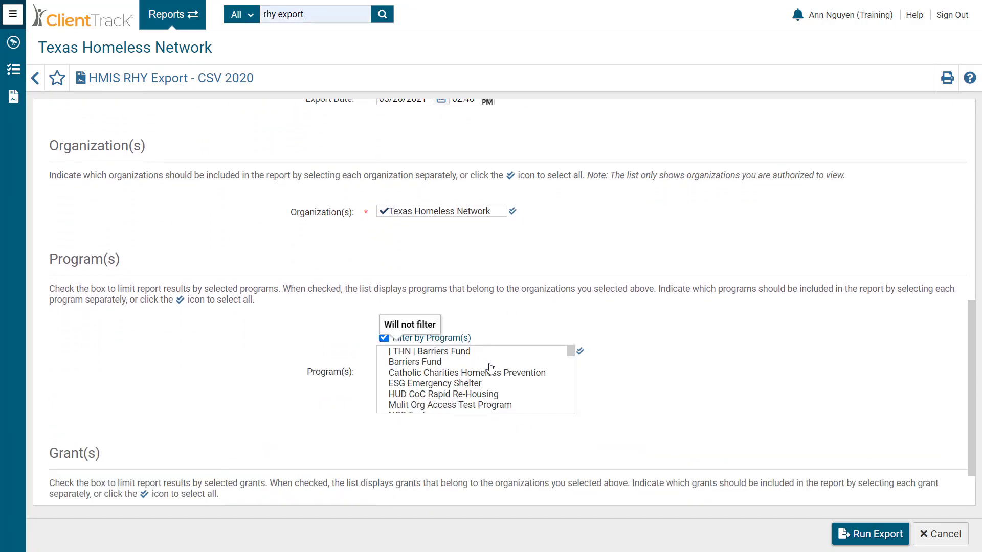
scroll(489, 369, "down", 6)
scroll(490, 368, "down", 3)
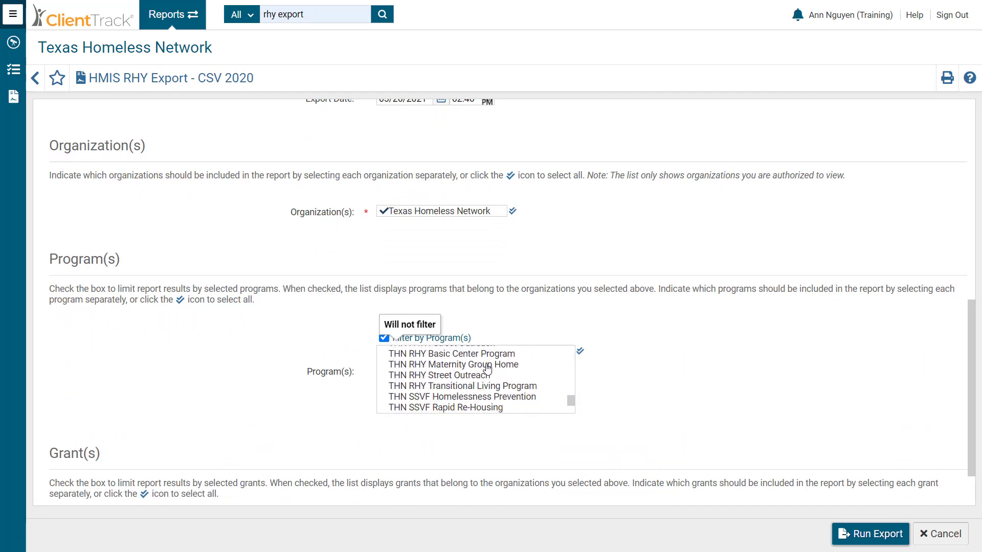
left_click(484, 377)
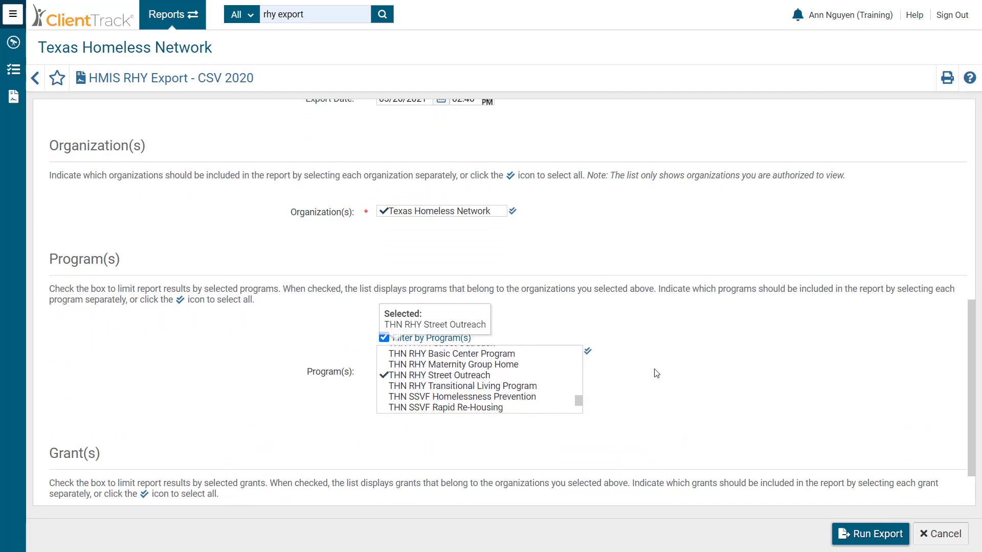
Step: Run the export with encryption turned off, accepting full responsibility for the security of the exported files
scroll(675, 369, "down", 2)
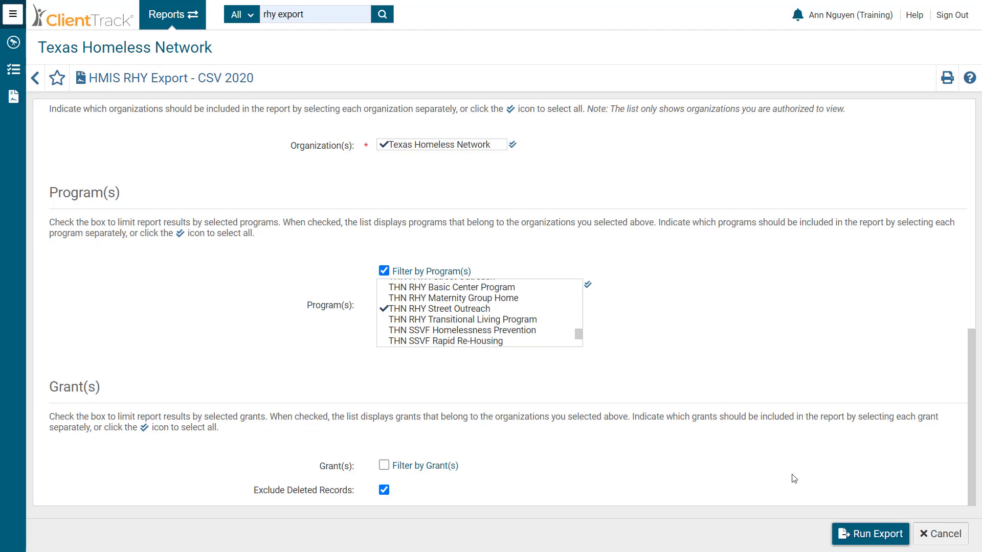
left_click(857, 533)
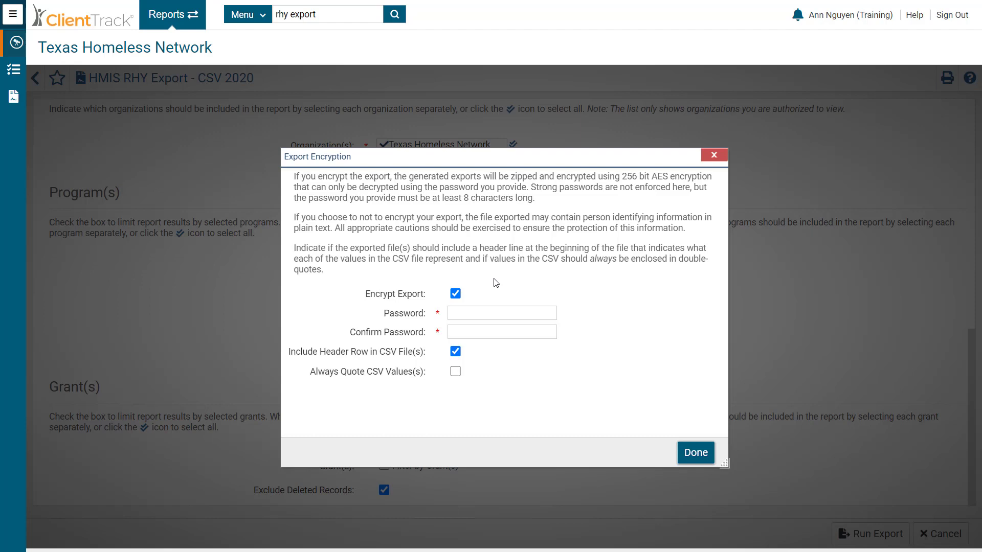
left_click(455, 293)
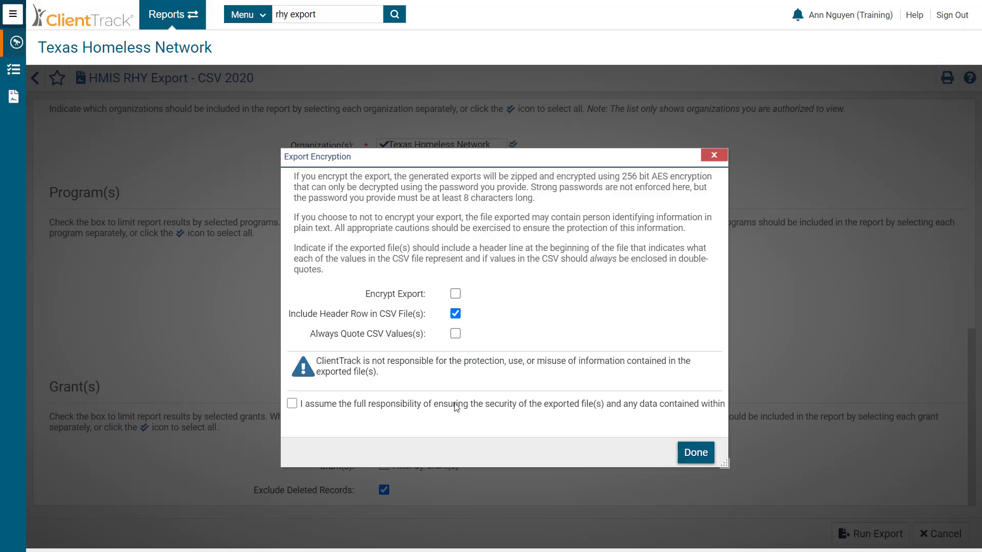
left_click(456, 407)
left_click(708, 456)
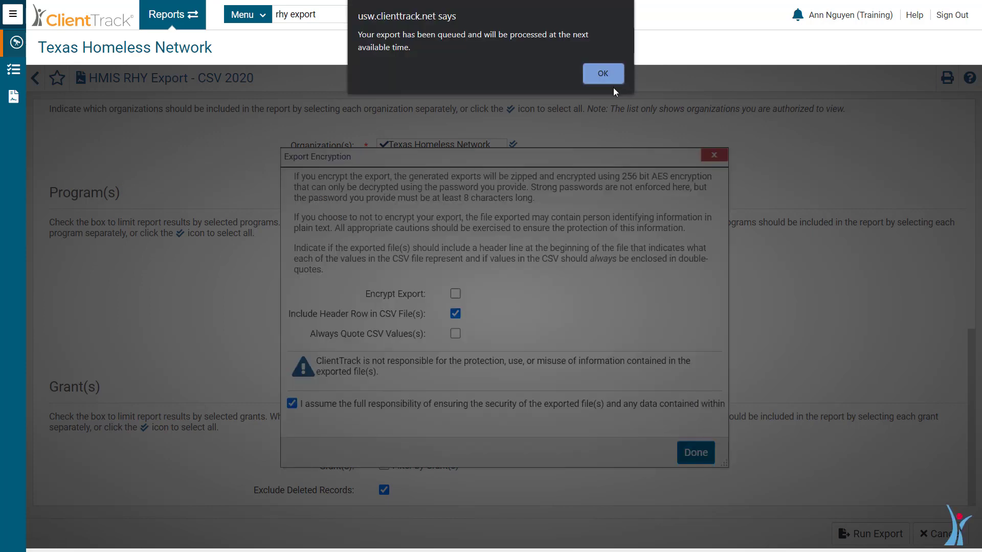
left_click(603, 74)
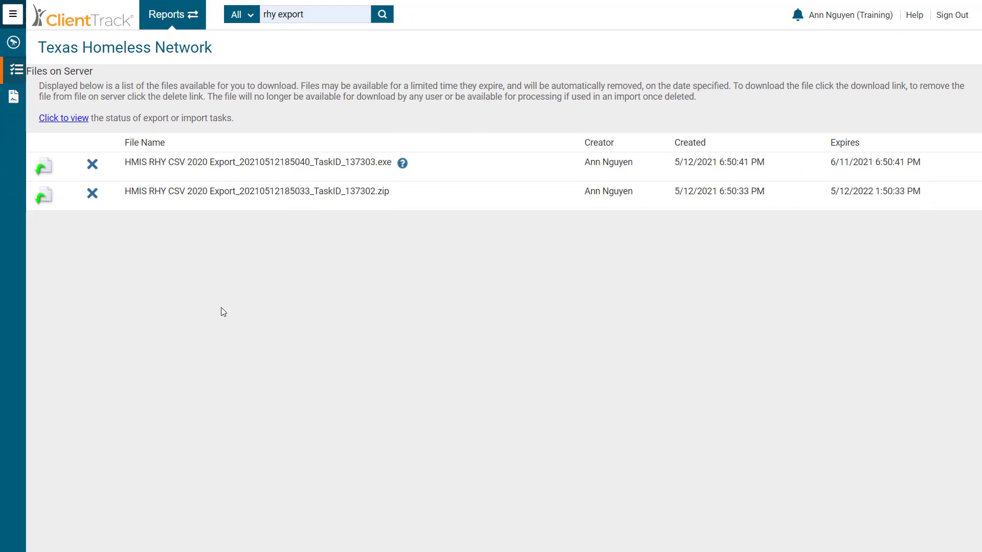
left_click(40, 200)
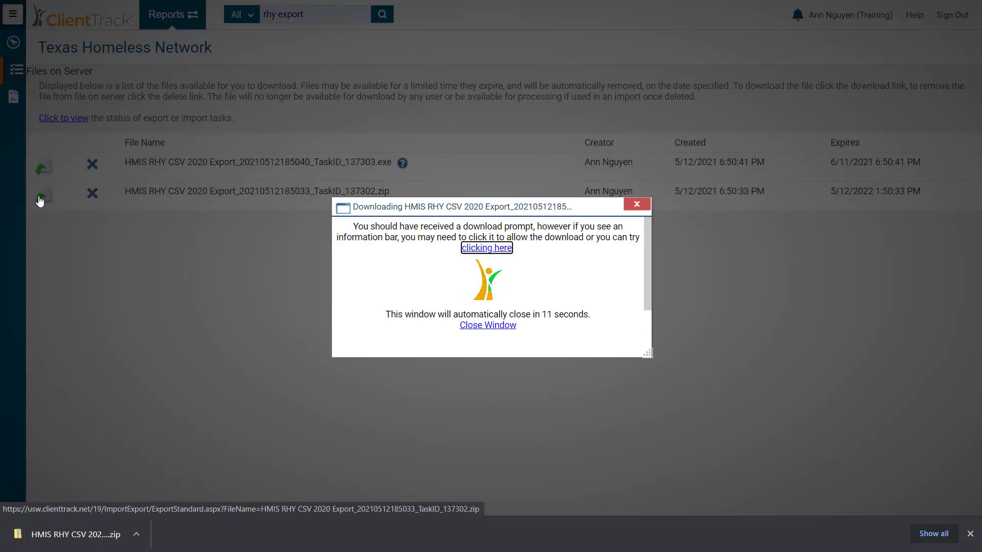
left_click(635, 204)
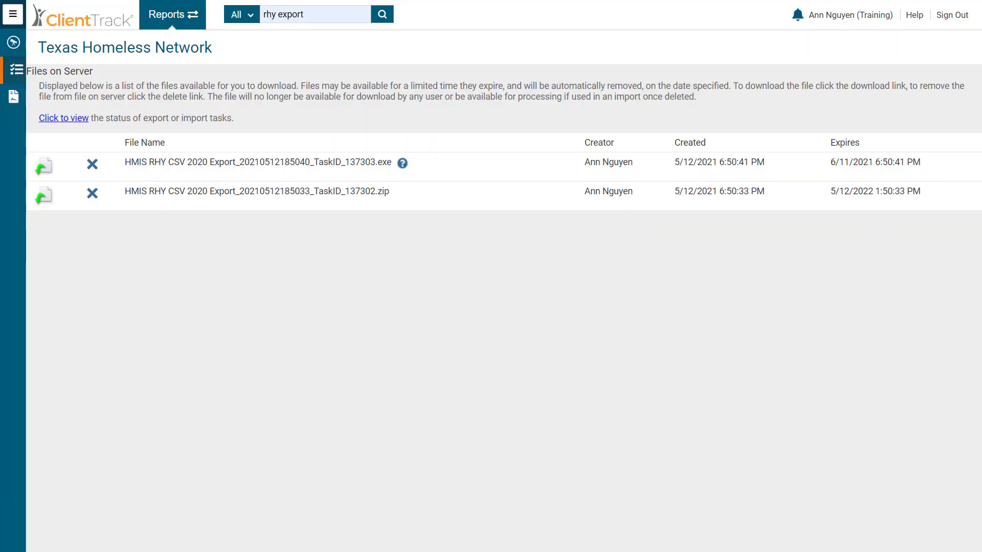